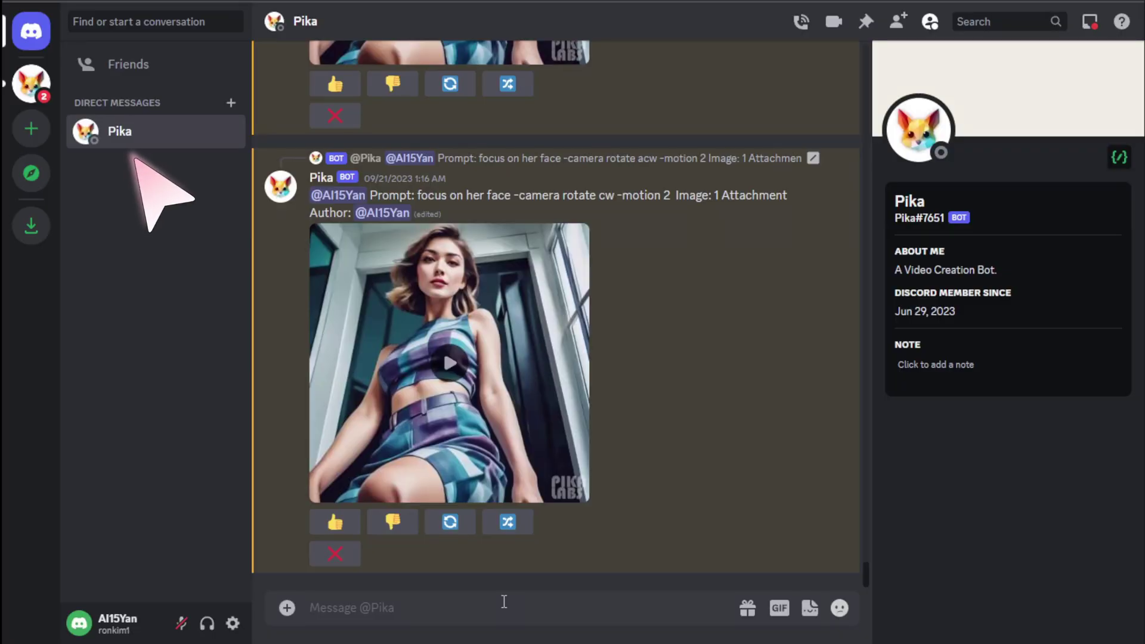
# Run /encrypt_text with message PIKAFANS and prompt 'Colorful paints scattered on the table , over head view', then play the video.
pyautogui.write('/')
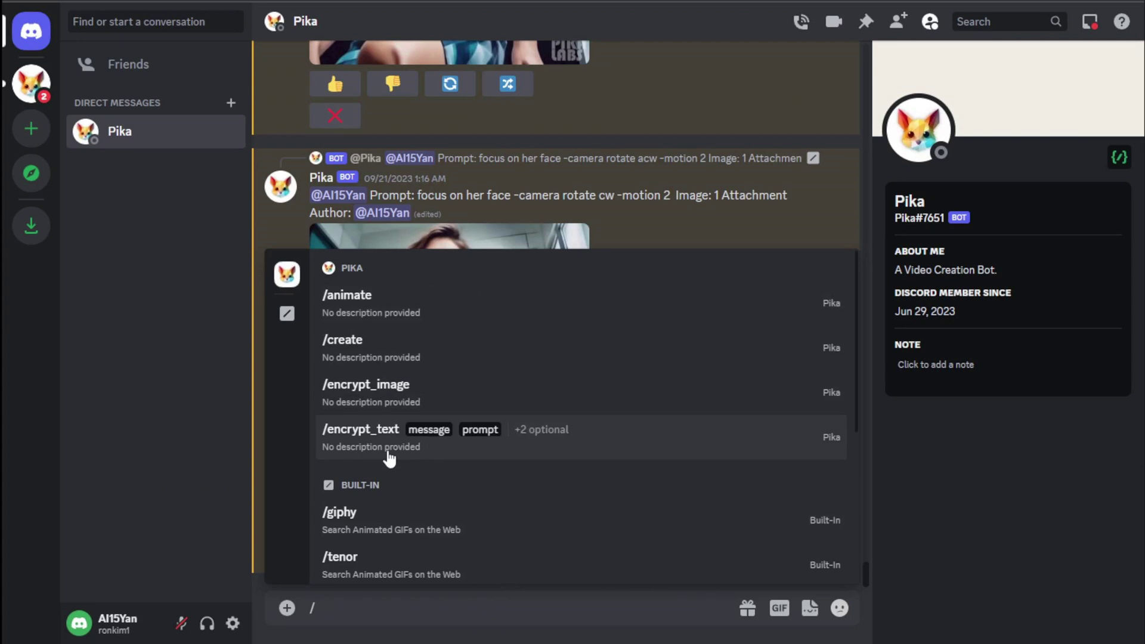
pyautogui.click(388, 458)
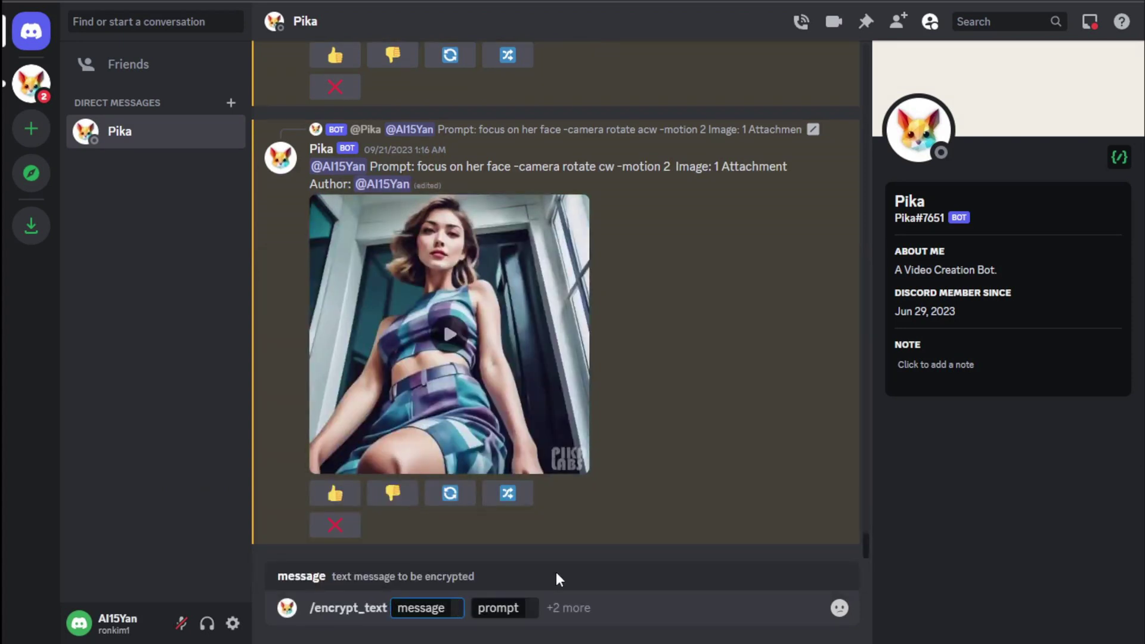
pyautogui.write('PIKAFANS')
pyautogui.click(590, 606)
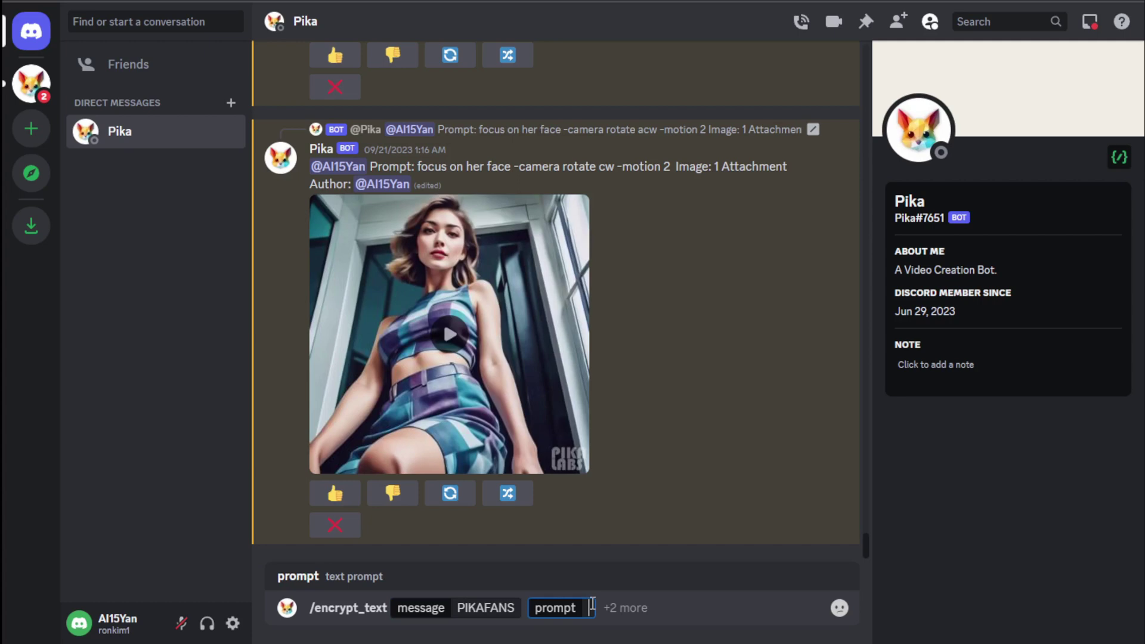
pyautogui.write('Colorful paints')
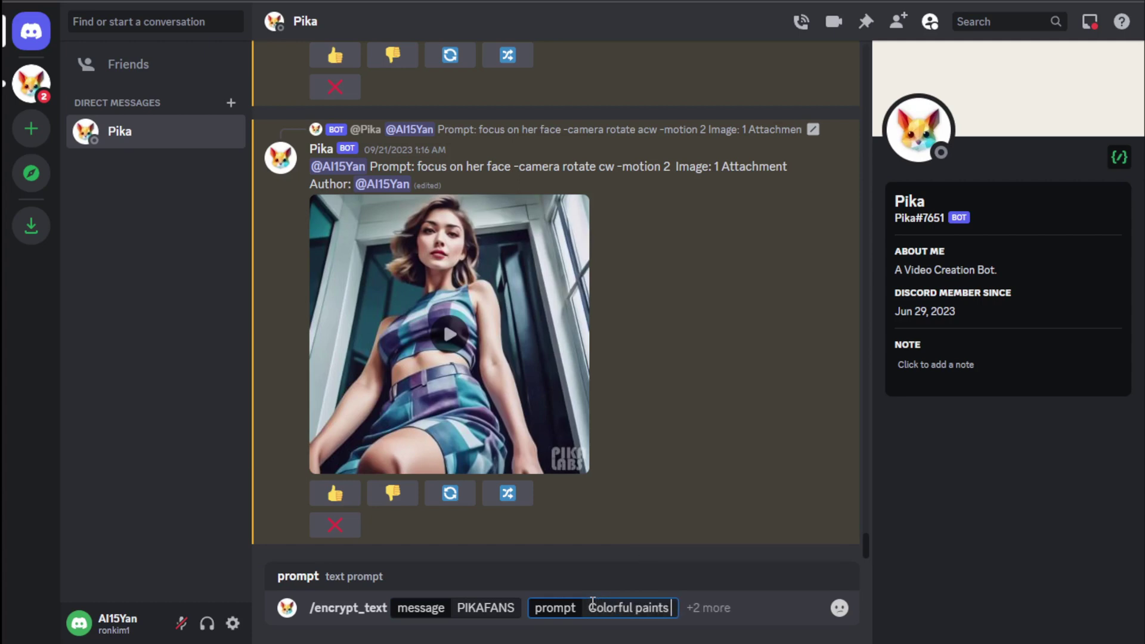
pyautogui.write(' scattered on the tabl')
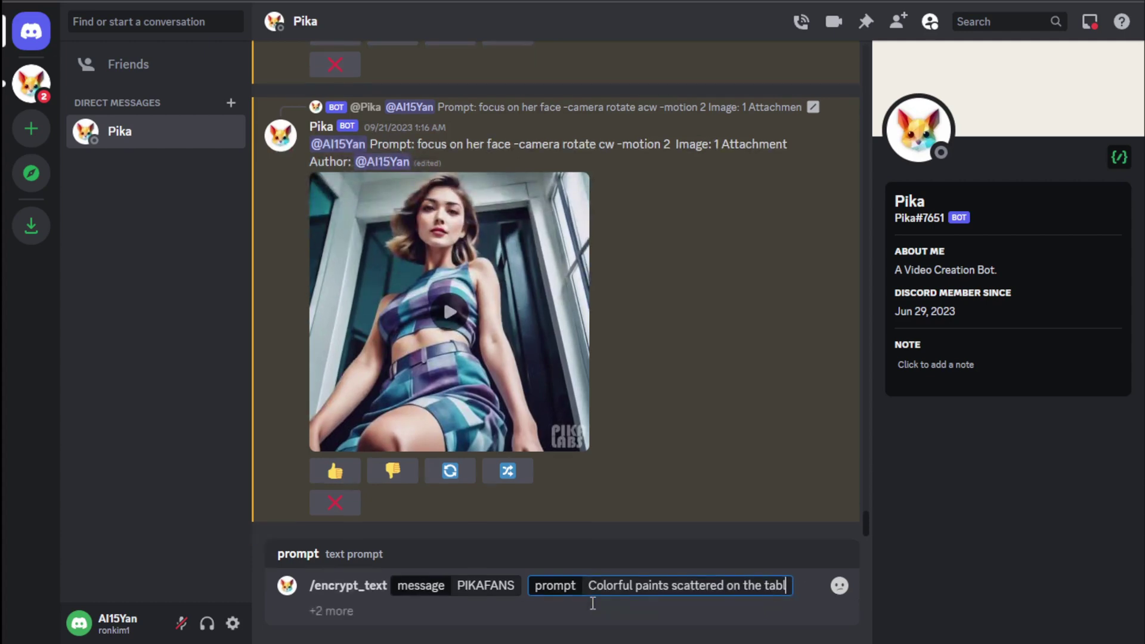
pyautogui.write('e , over')
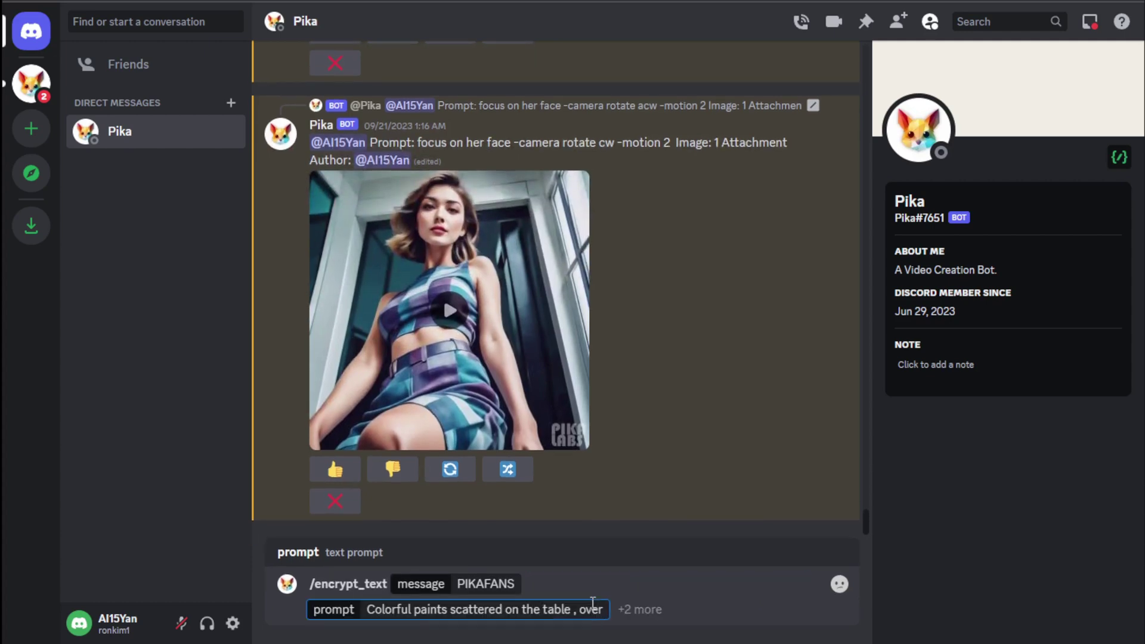
pyautogui.write(' head view')
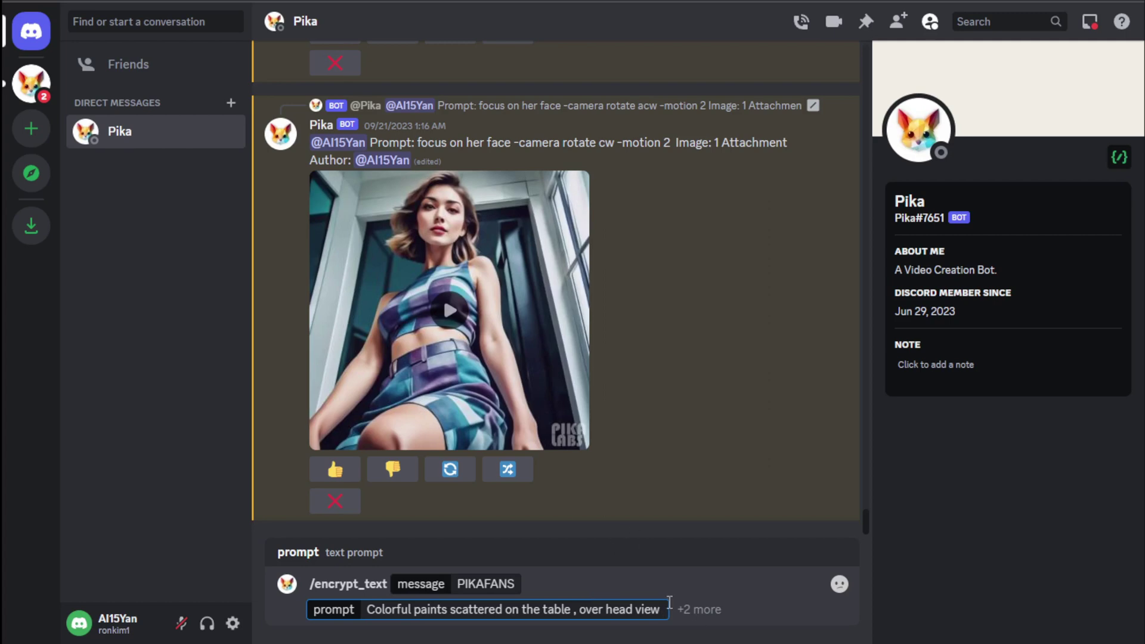
pyautogui.press('Return')
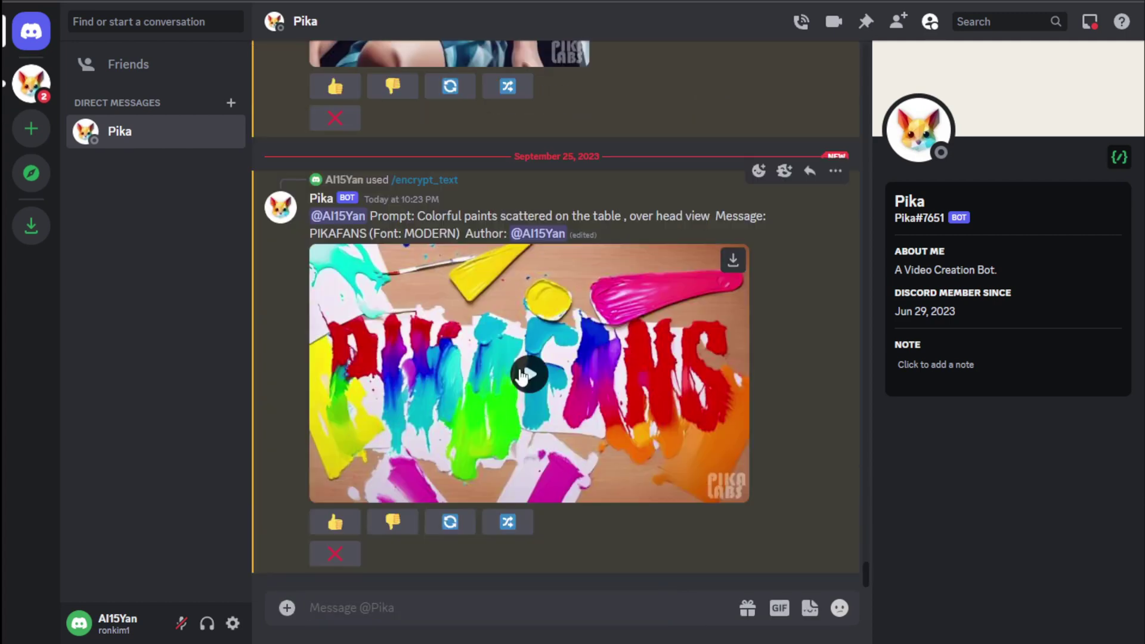
pyautogui.click(527, 376)
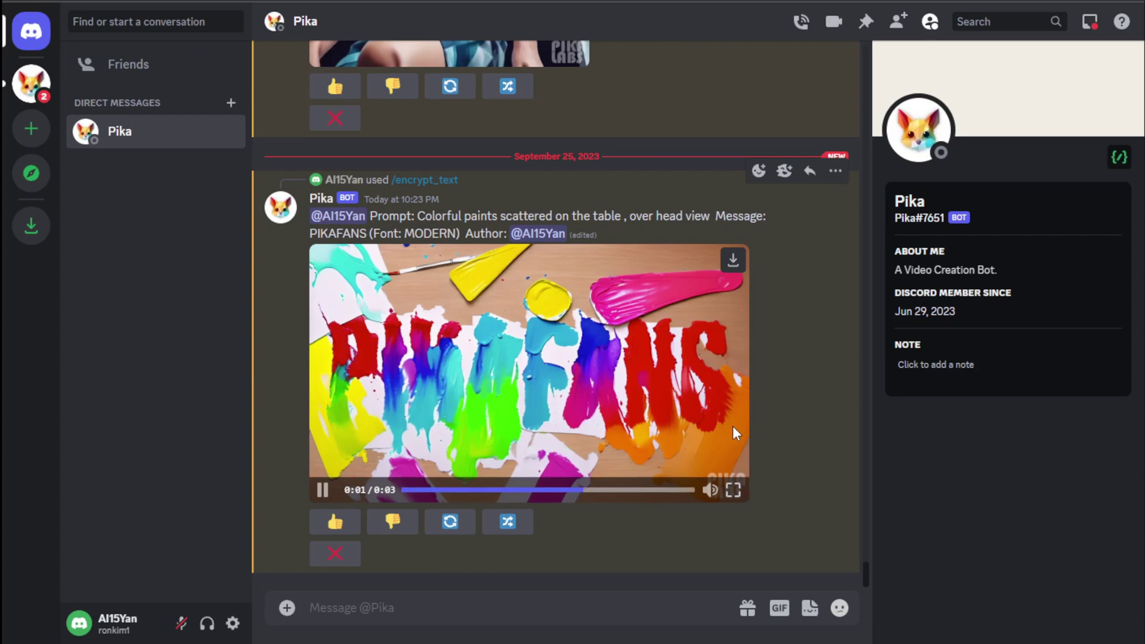
# Run /encrypt_text with message PIKA, the reused paint-scene prompt and RETRO font, then play the result.
pyautogui.write('/')
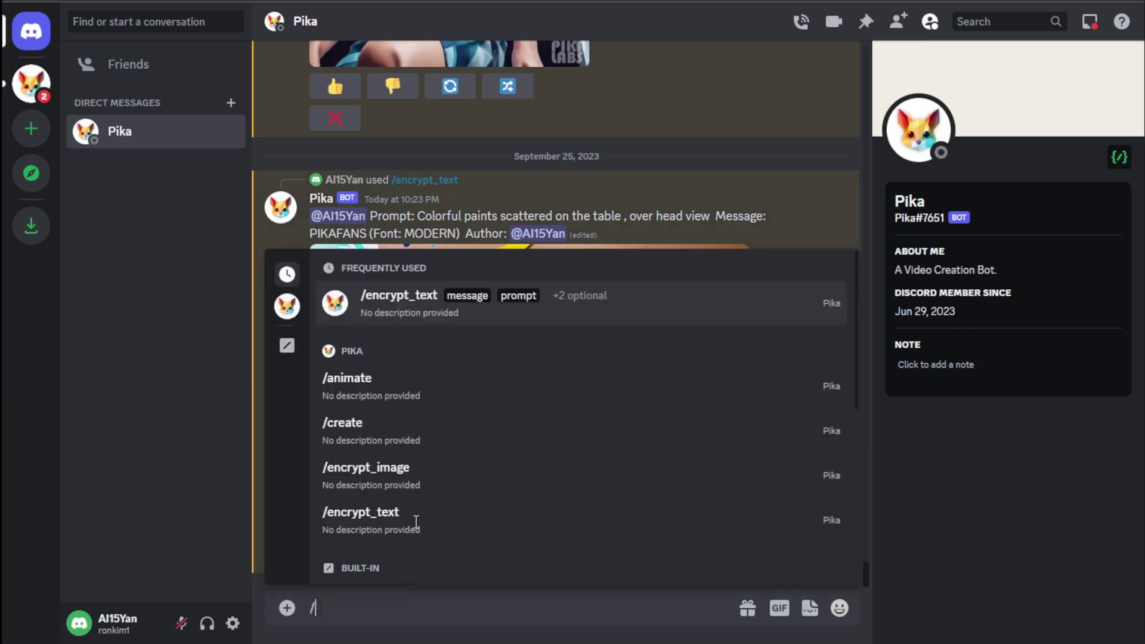
pyautogui.click(409, 327)
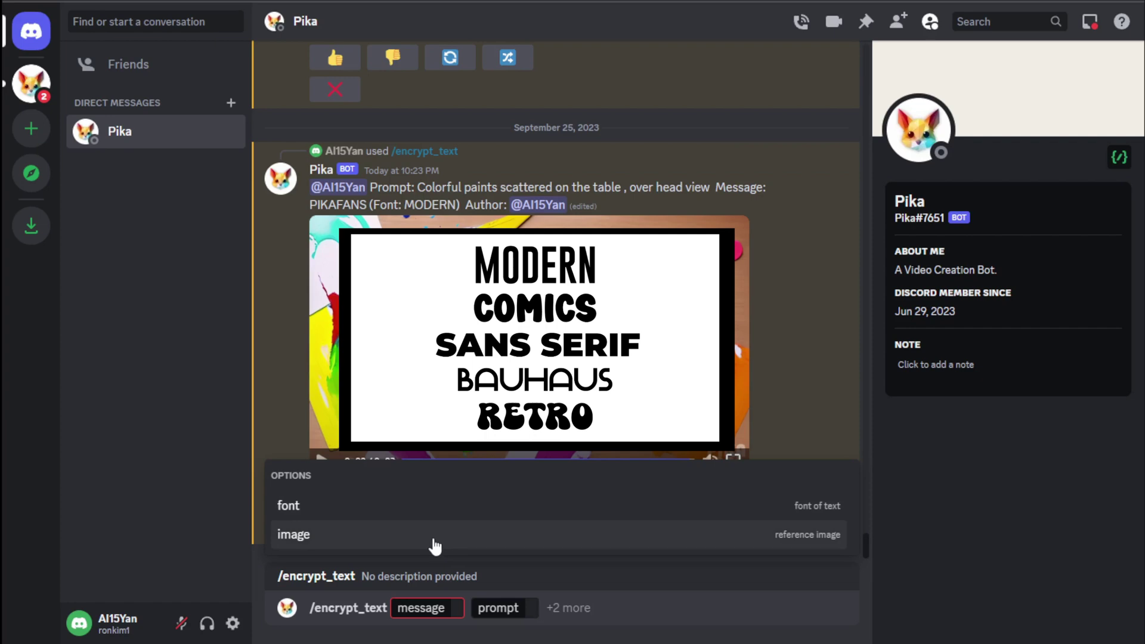
pyautogui.click(476, 594)
pyautogui.write('PIKA')
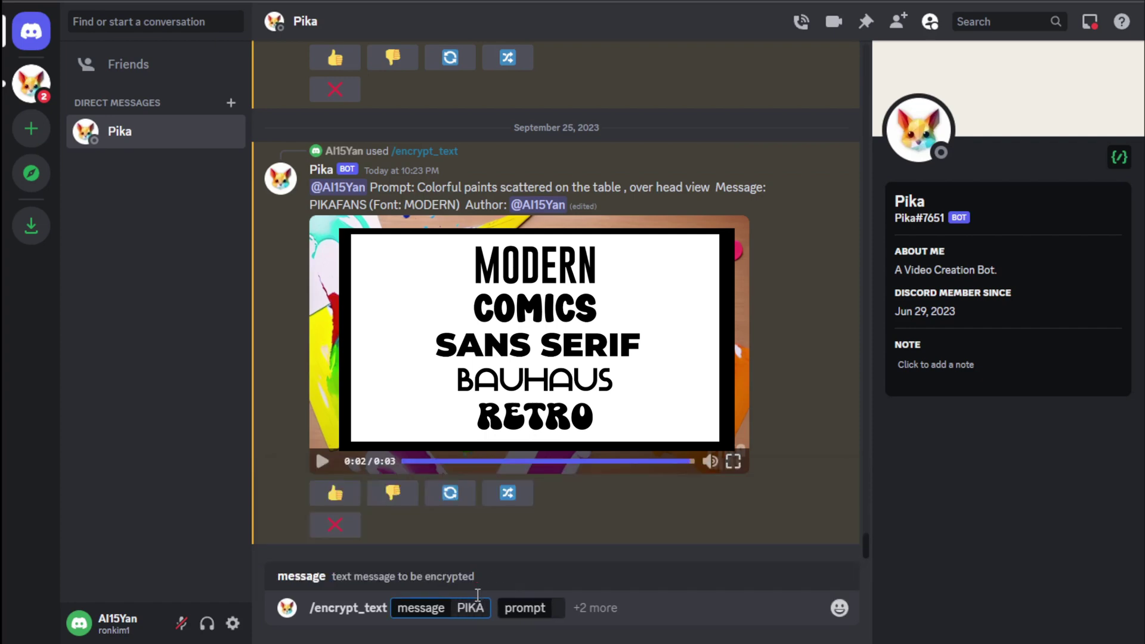
pyautogui.press('Tab')
pyautogui.moveTo(416, 186)
pyautogui.mouseDown()
pyautogui.moveTo(706, 186)
pyautogui.moveTo(528, 608)
pyautogui.mouseUp()
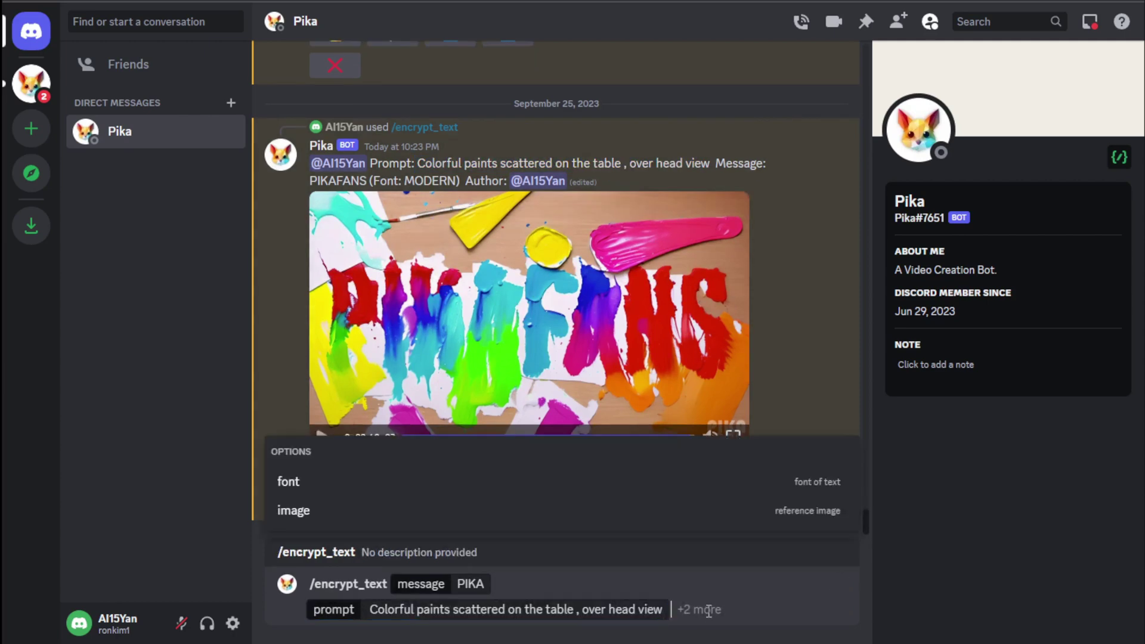
pyautogui.click(384, 485)
pyautogui.click(324, 513)
pyautogui.press('Return')
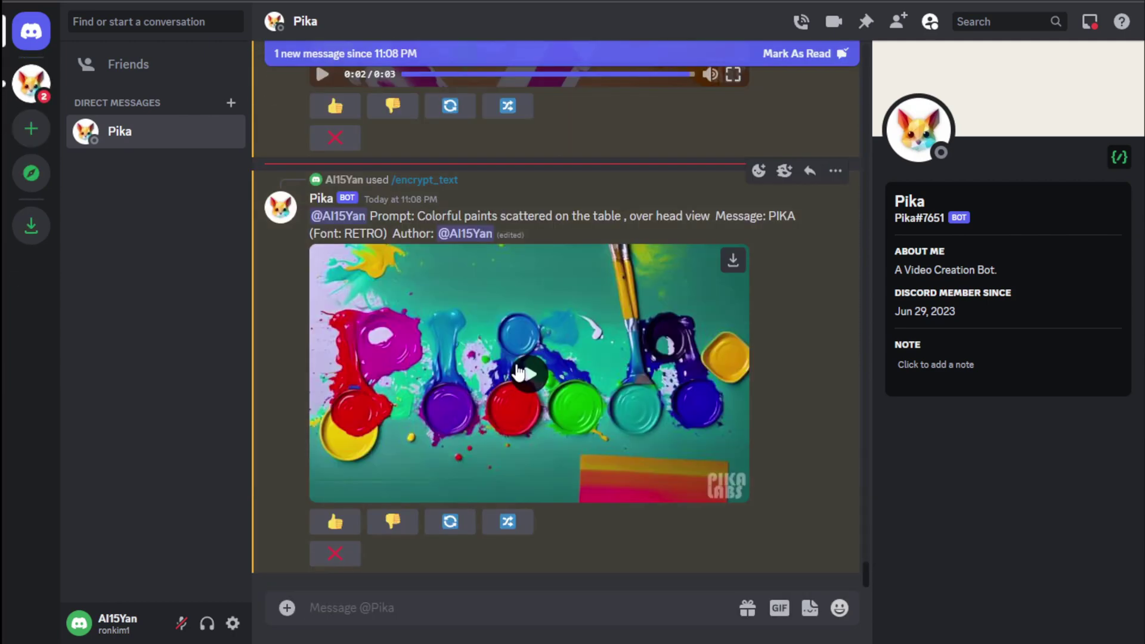
pyautogui.click(517, 363)
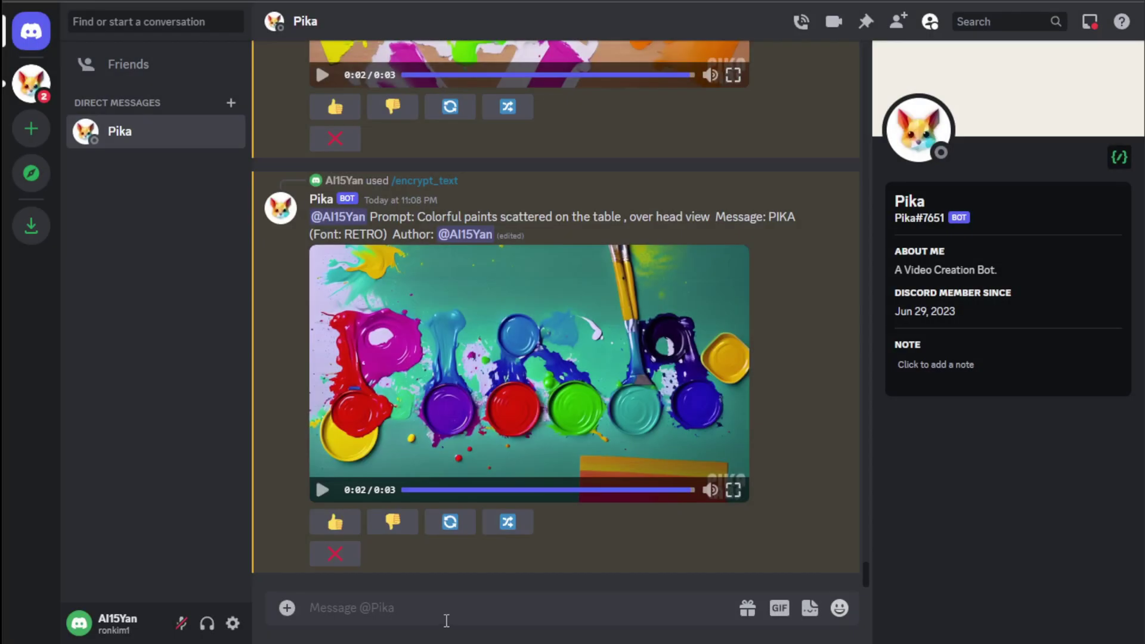
# Start a new message to Pika in the chat box.
pyautogui.click(446, 619)
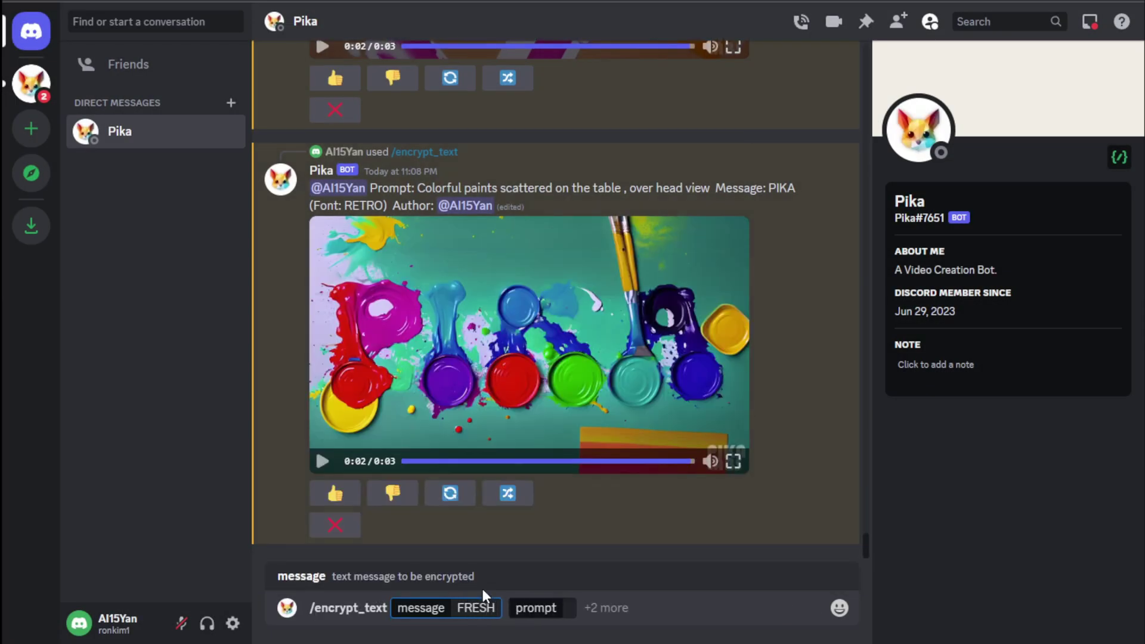
# Send the FRESH request with prompt 'fresh fruits with splash , green background , ultra lightning -camera zoom out', twice.
pyautogui.write('fresh fr')
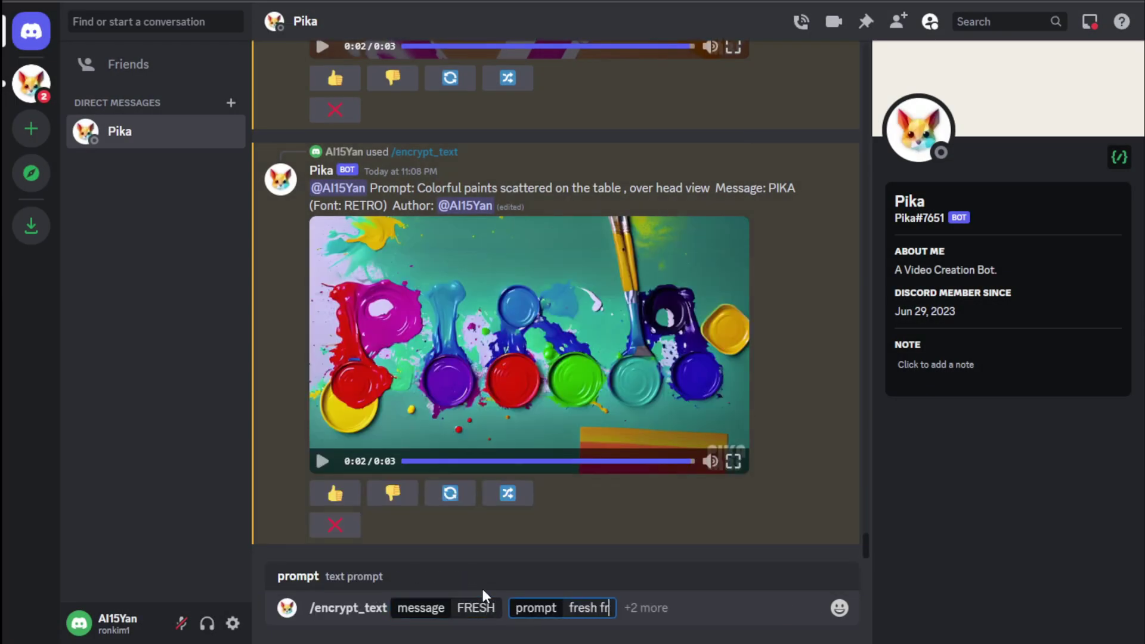
pyautogui.write('uits with splash , green background , ultra lightning ')
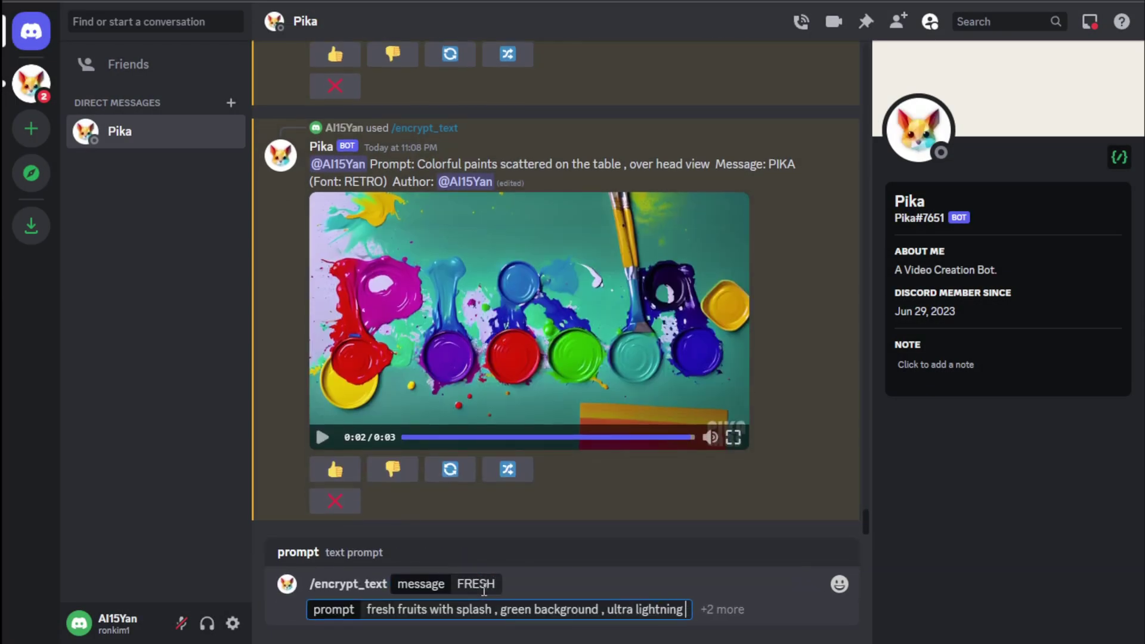
pyautogui.write('-camera zoom out')
pyautogui.press('Return')
pyautogui.press('Up')
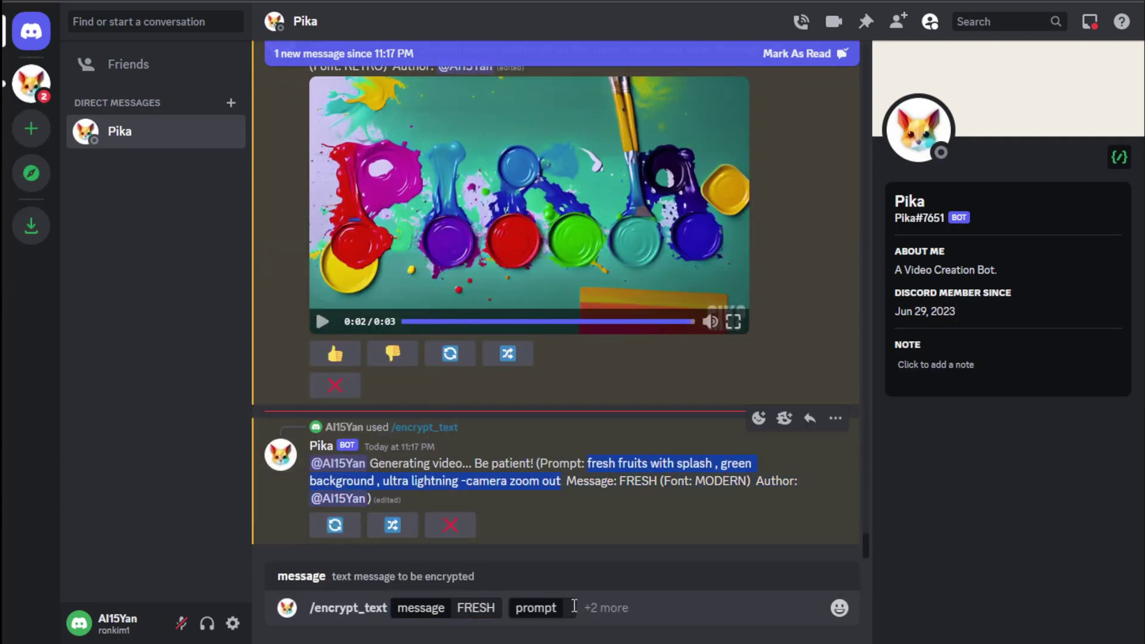
pyautogui.press('Return')
# Remix the FRESH video with '-w 2' appended to its prompt.
pyautogui.click(393, 554)
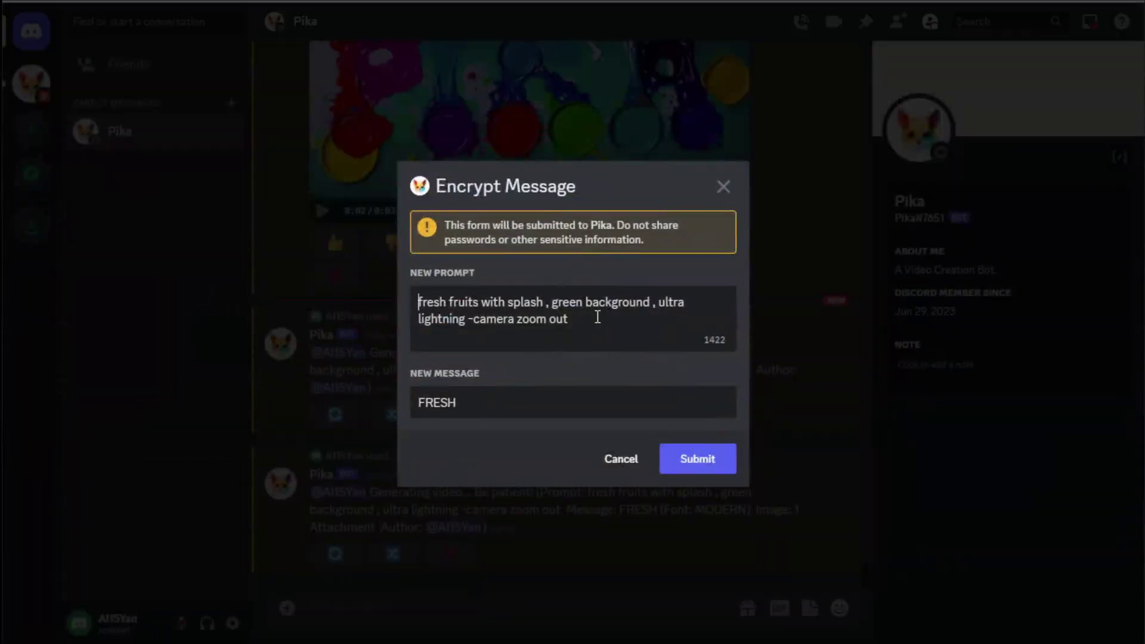
pyautogui.click(597, 316)
pyautogui.click(702, 463)
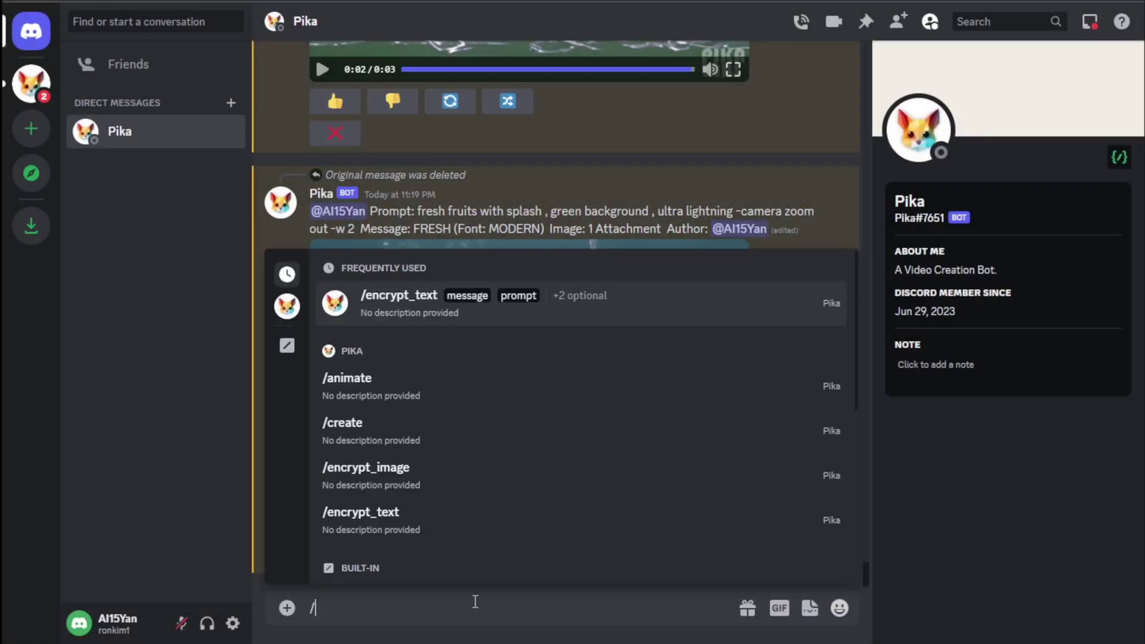
# Send DEATH with prompt 'withered woods . branches spreading everywhere . filled with smoke -camera zoom in', then reopen it for editing.
pyautogui.write('ATH')
pyautogui.press('Tab')
pyautogui.write('withered woods . branches spreading every')
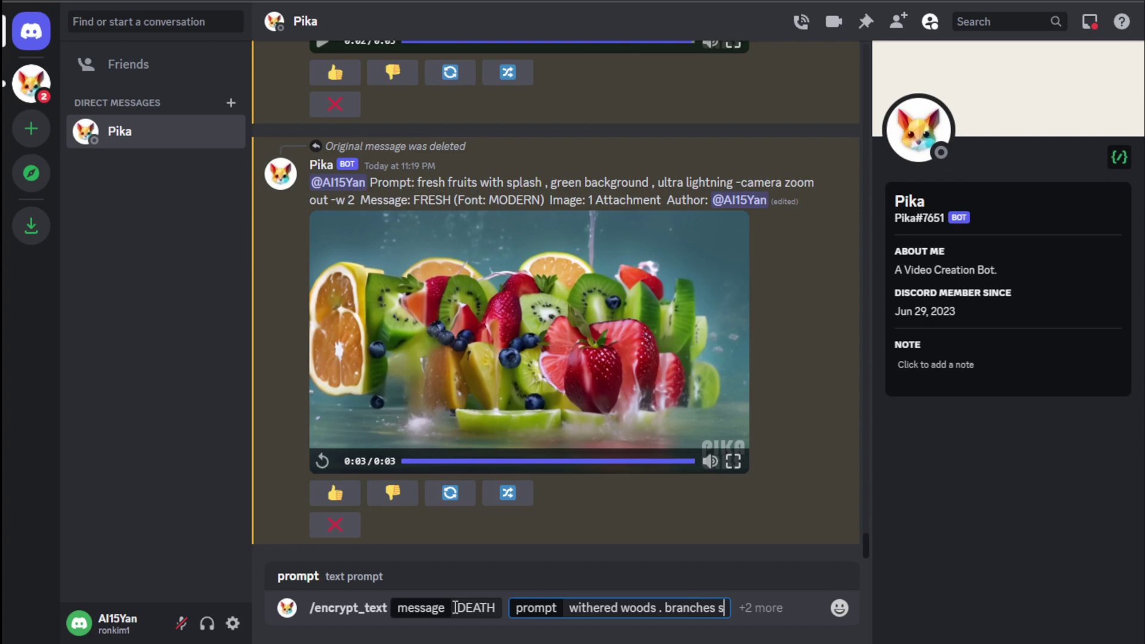
pyautogui.write('where . filled with smoke -camera zoom in')
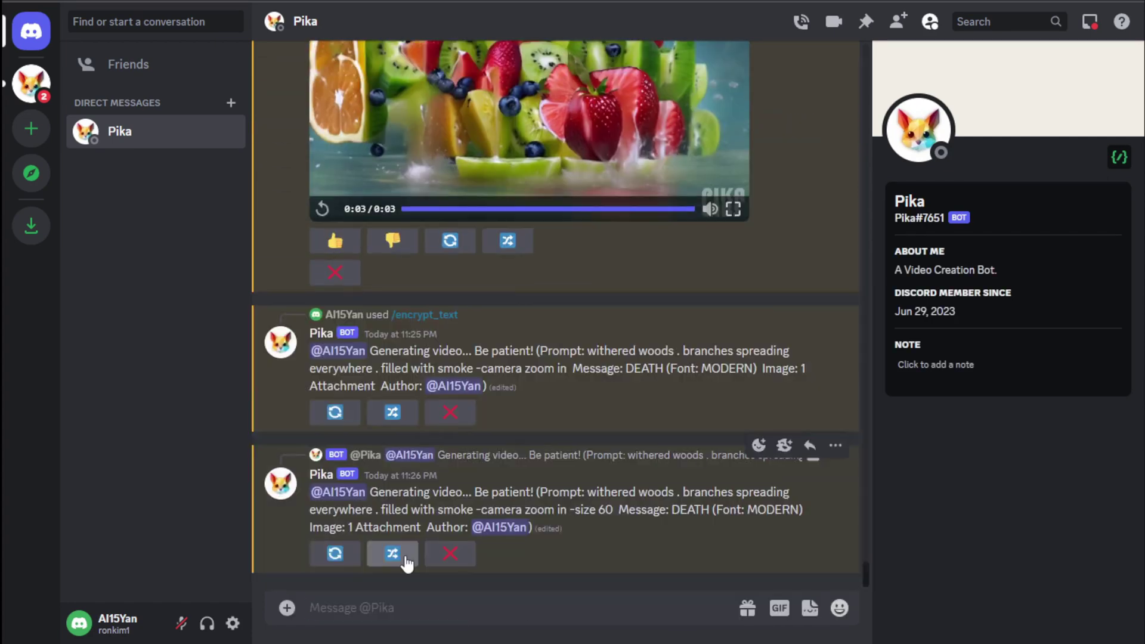
pyautogui.click(394, 560)
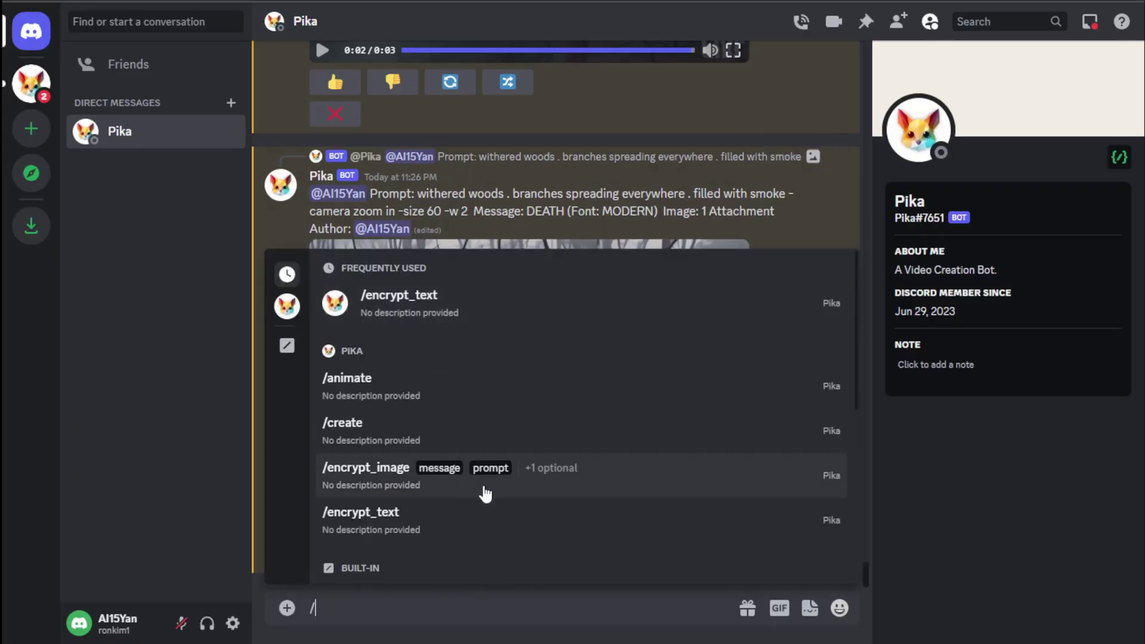
# Encrypt the apple-logo image with prompt 'paint flow -camera rotate cw -w 2' and the paint-wall reference, then play it.
pyautogui.click(485, 477)
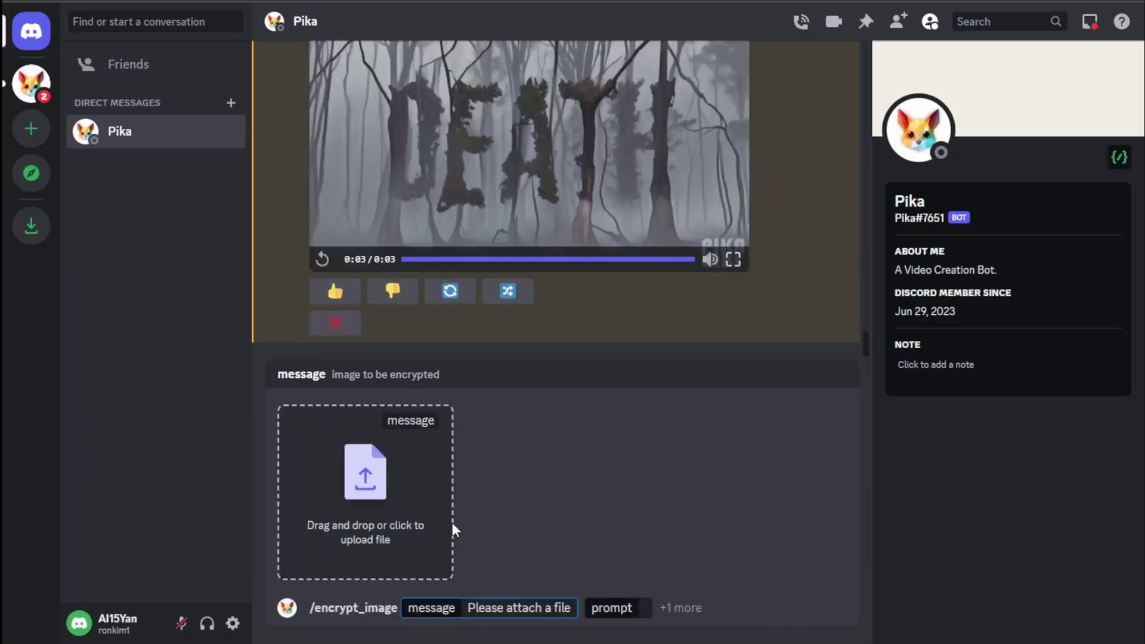
pyautogui.click(418, 514)
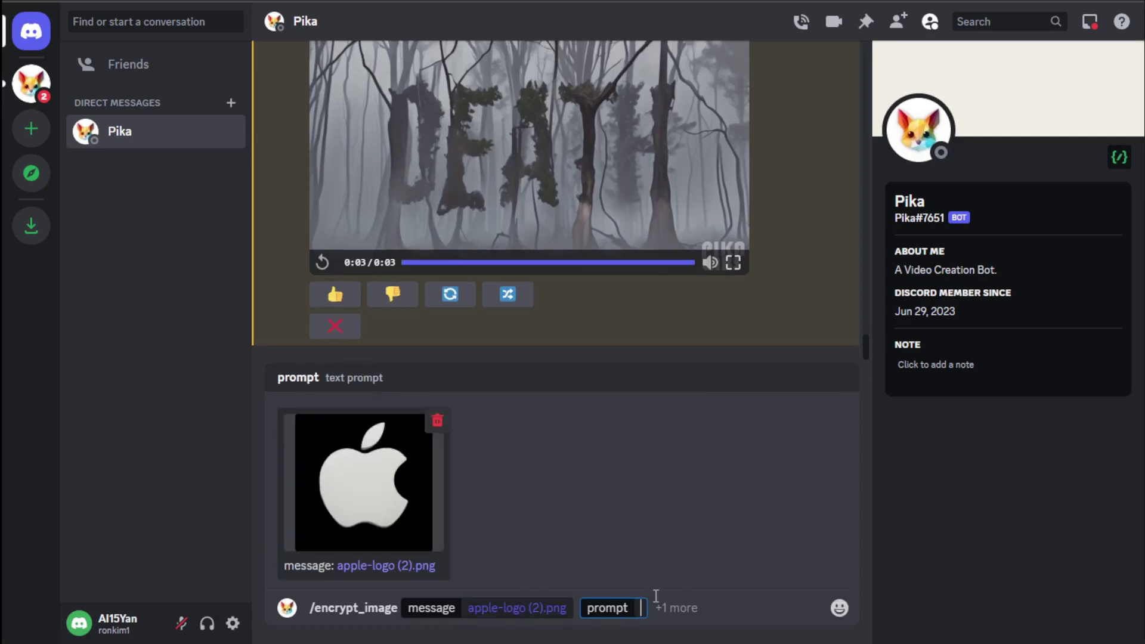
pyautogui.write('pain')
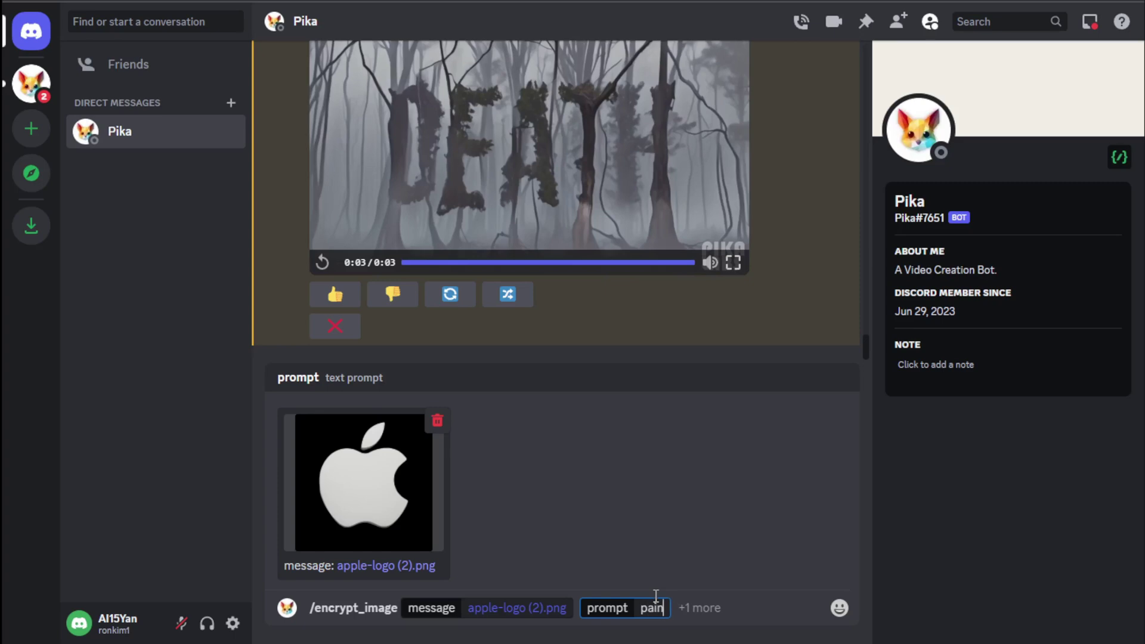
pyautogui.write('t flow -camera')
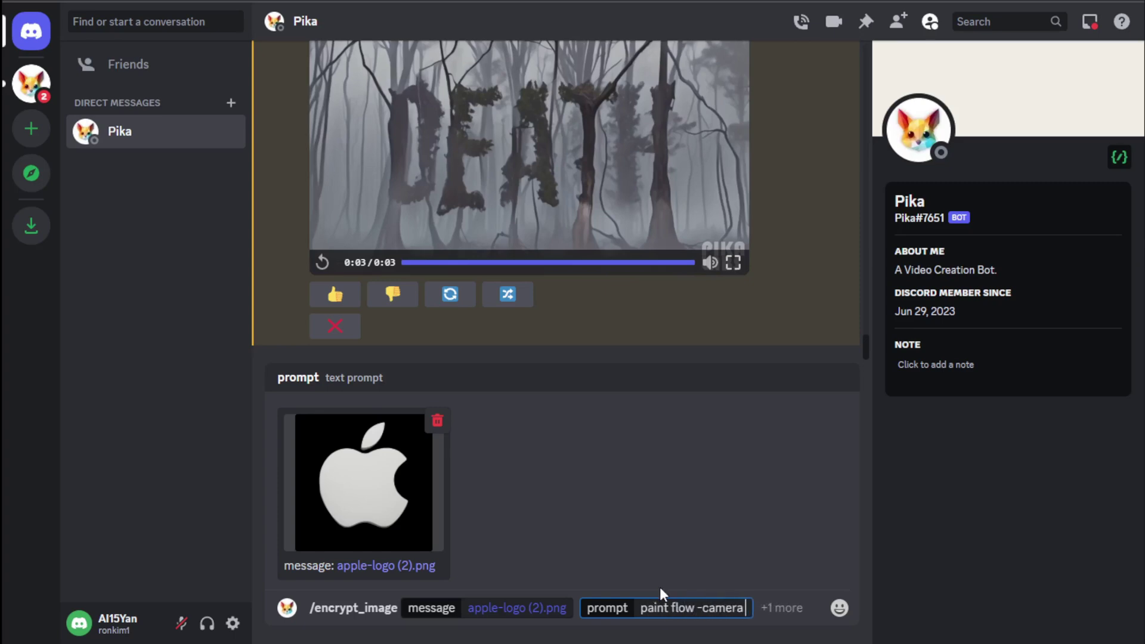
pyautogui.write(' rotate cw -w')
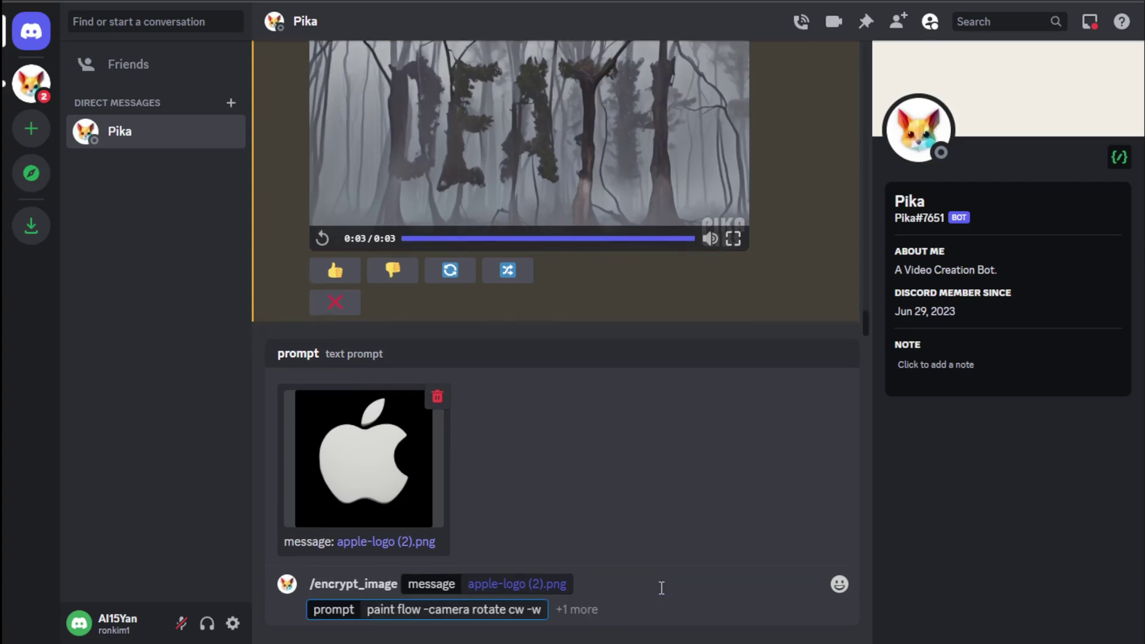
pyautogui.write(' 2')
pyautogui.press('Tab')
pyautogui.press('Tab')
pyautogui.moveTo(1144, 478); pyautogui.dragTo(645, 478)
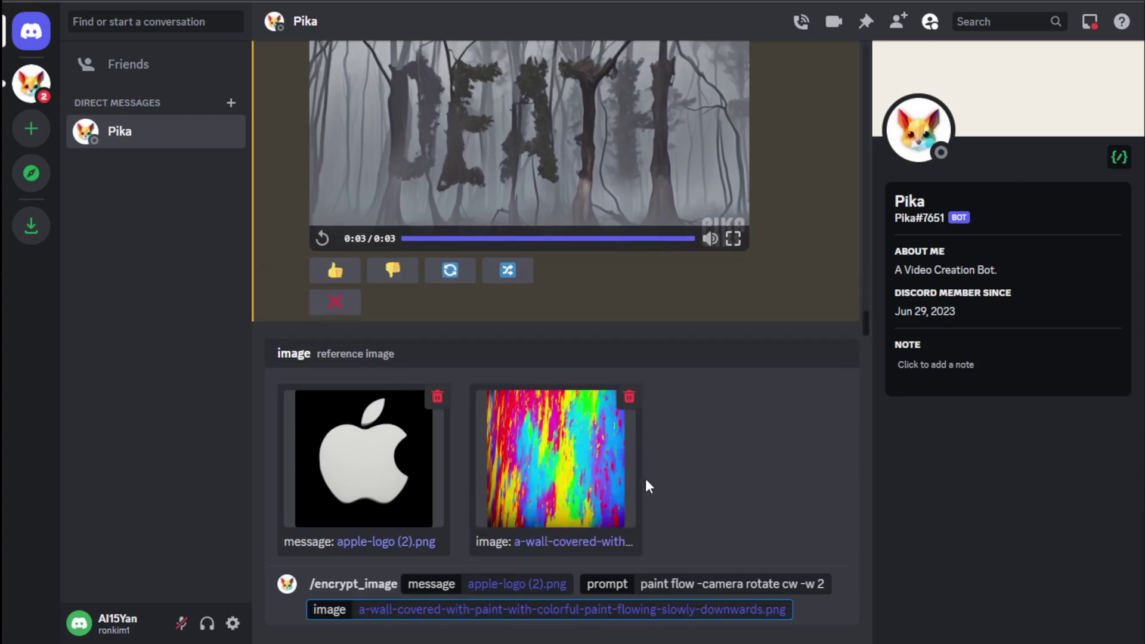
pyautogui.press('Return')
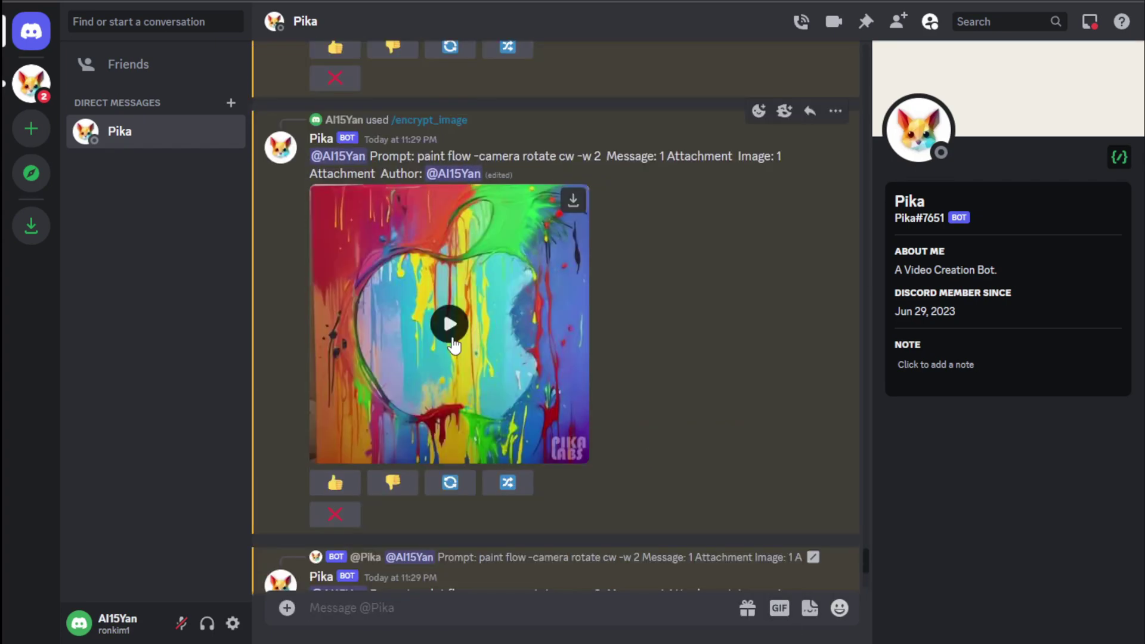
pyautogui.click(452, 339)
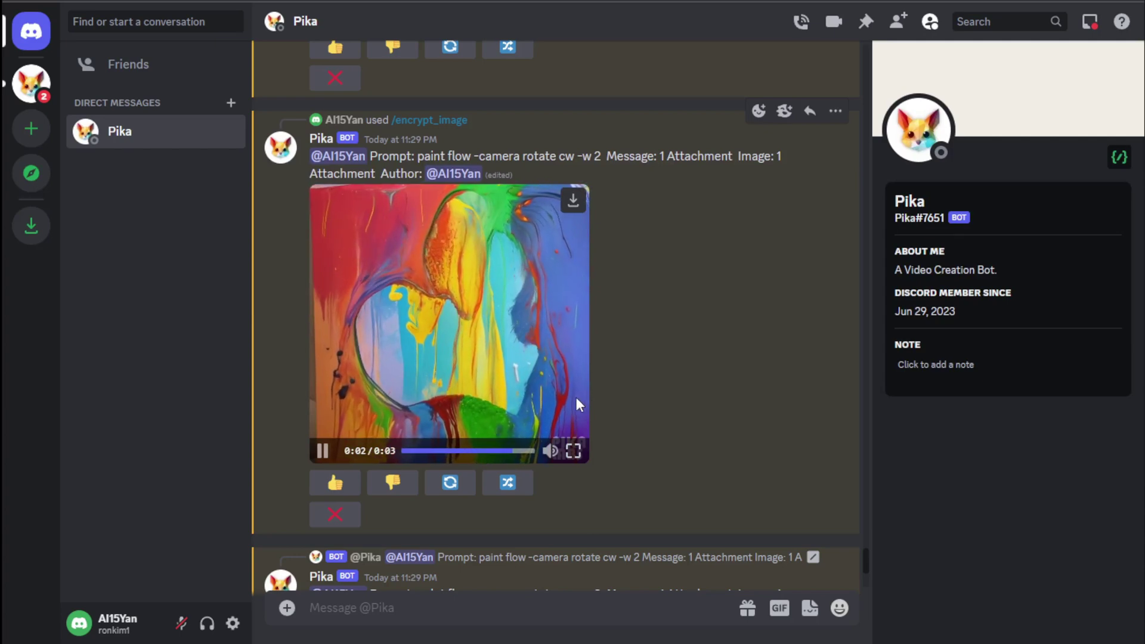
pyautogui.scroll(-7, 582, 405)
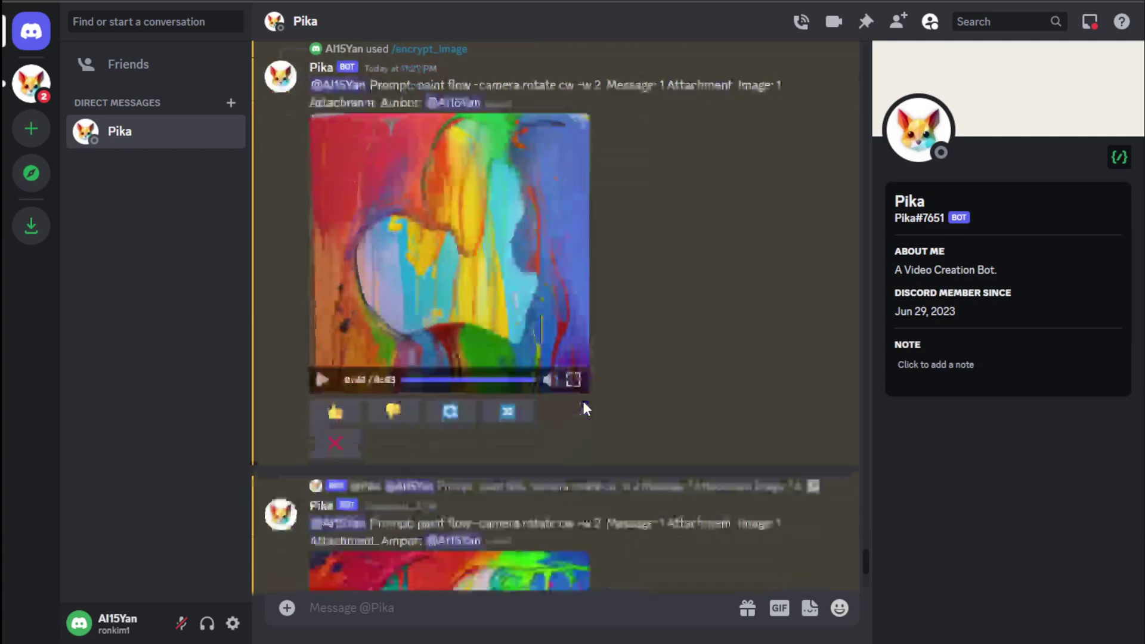
pyautogui.click(478, 386)
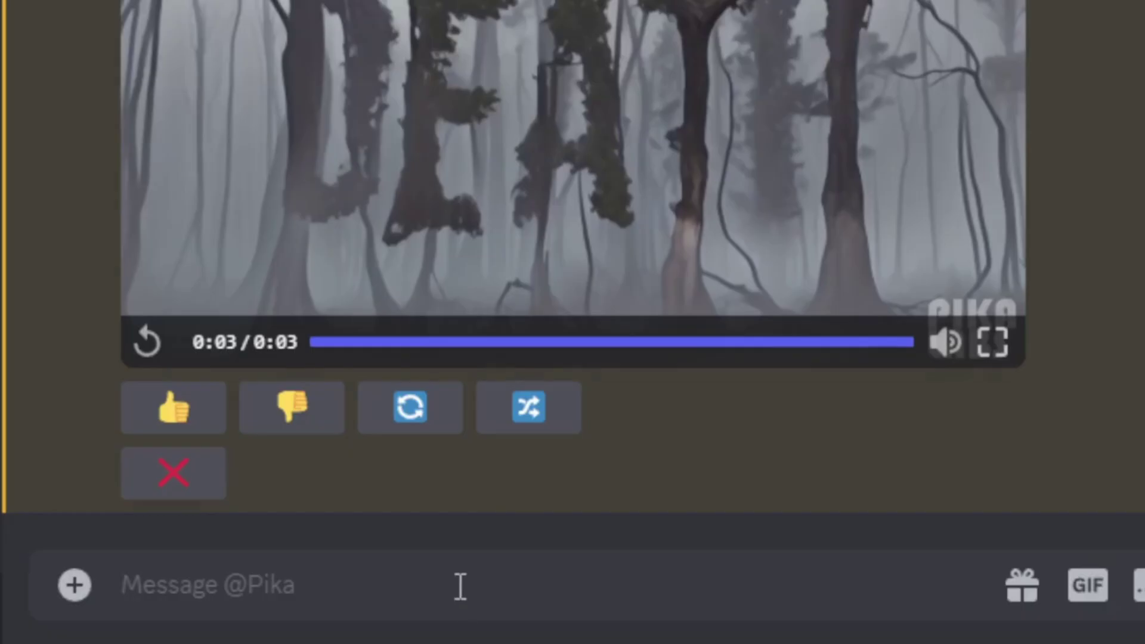
# Draft /encrypt_image with apple-logo (2).png attached and the prompt 'paint flow -camera rotate cw -'.
pyautogui.write('/')
pyautogui.click(571, 355)
pyautogui.click(354, 392)
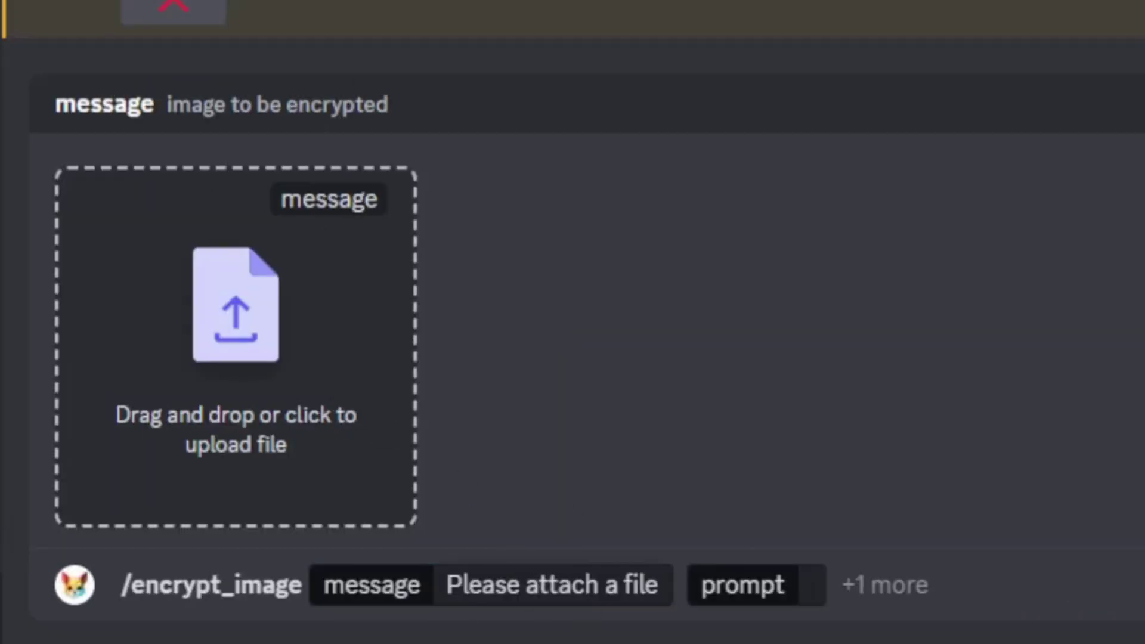
pyautogui.click(808, 585)
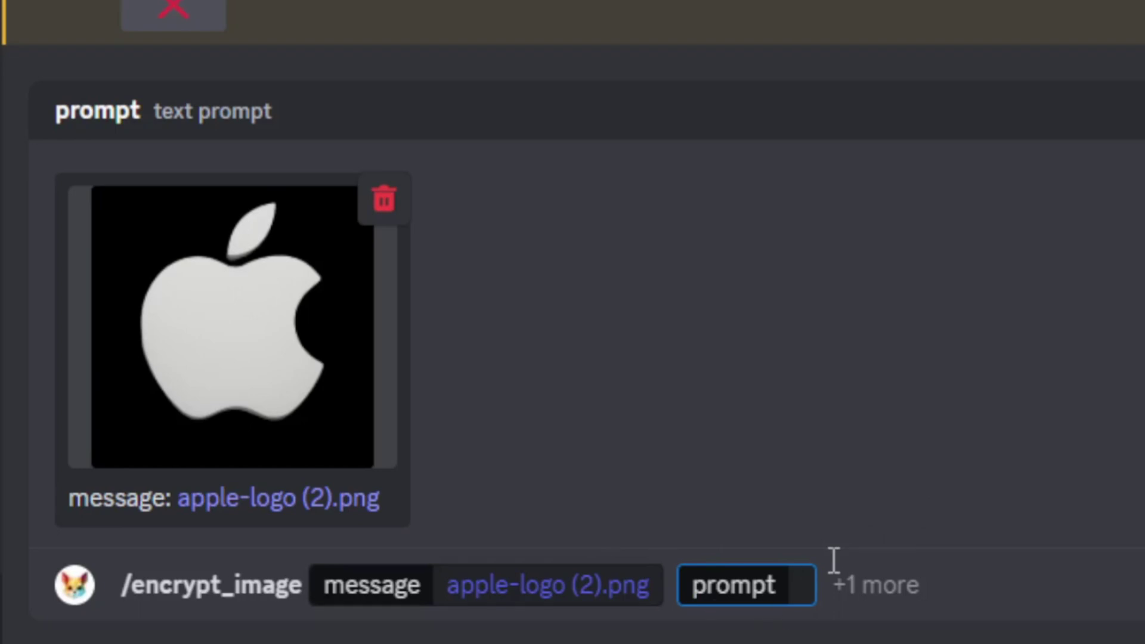
pyautogui.write('paint flow -camera rotate')
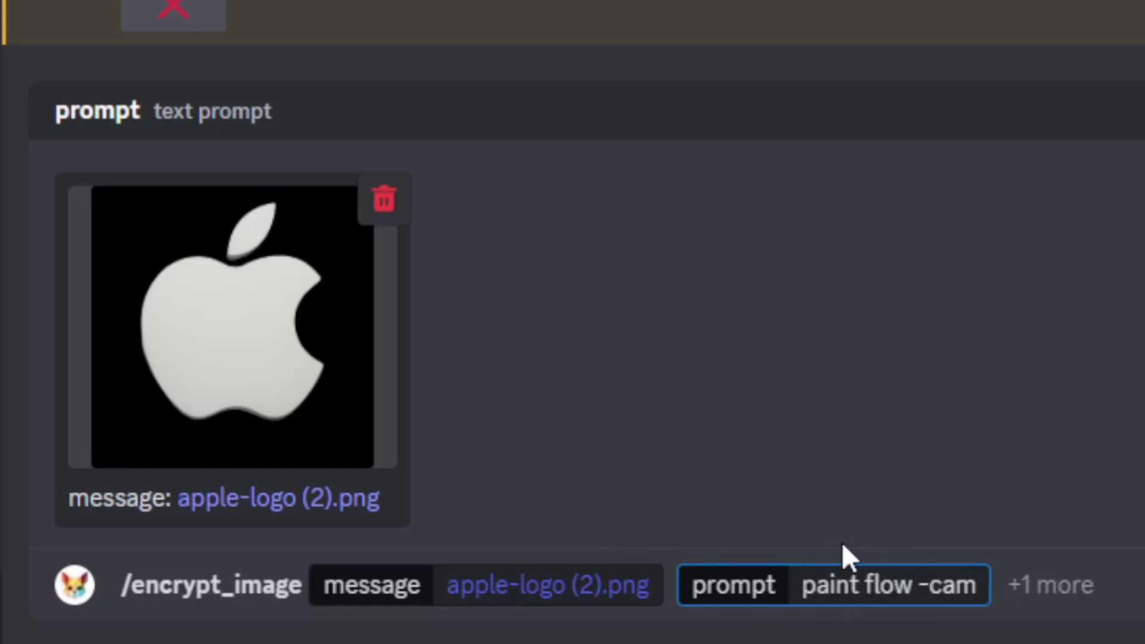